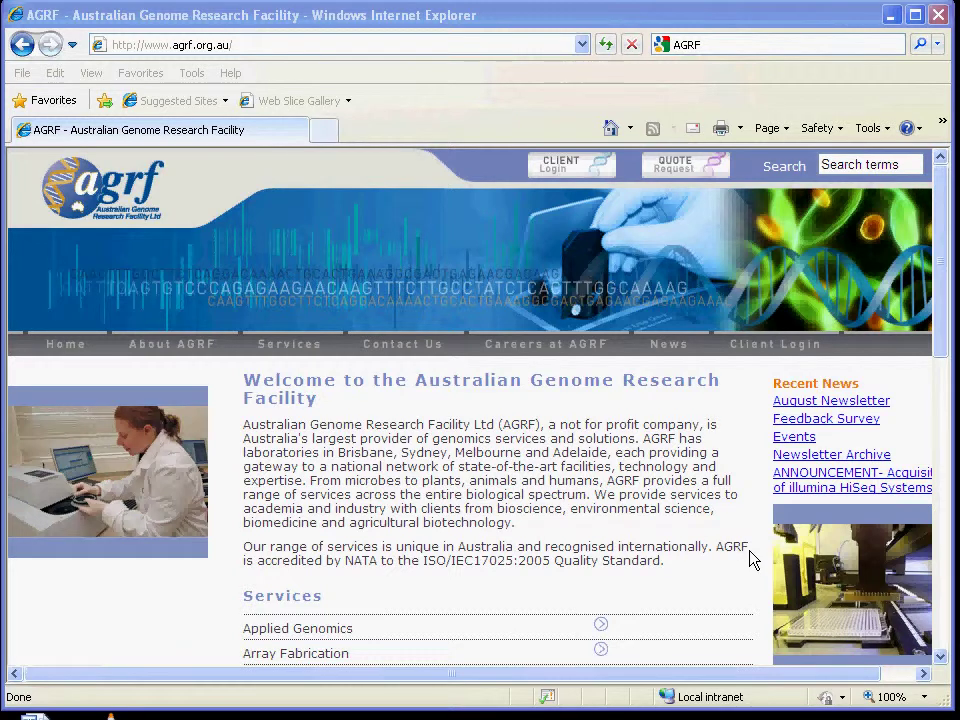
Open the client login page and log in with the user name teamservice and the account password.
{"action": "left_click", "coordinate": [577, 176]}
{"action": "left_click_drag", "start_coordinate": [700, 52], "coordinate": [684, 28]}
{"action": "type", "text": "team"}
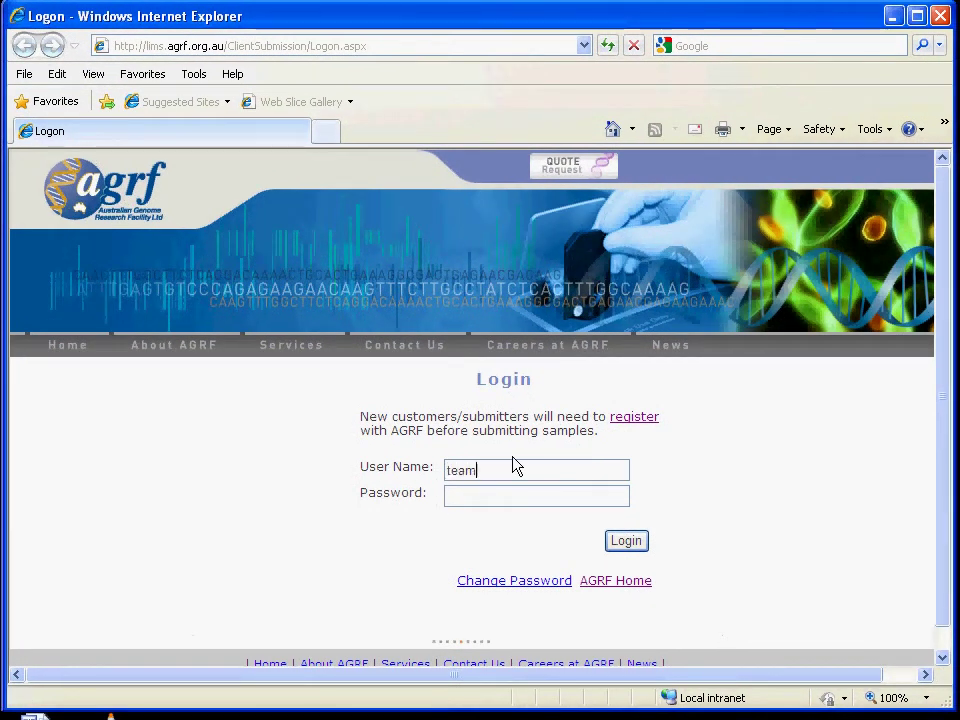
{"action": "type", "text": "service"}
{"action": "key", "text": "Tab"}
{"action": "type", "text": "••"}
{"action": "key", "text": "BackSpace"}
{"action": "type", "text": "•••"}
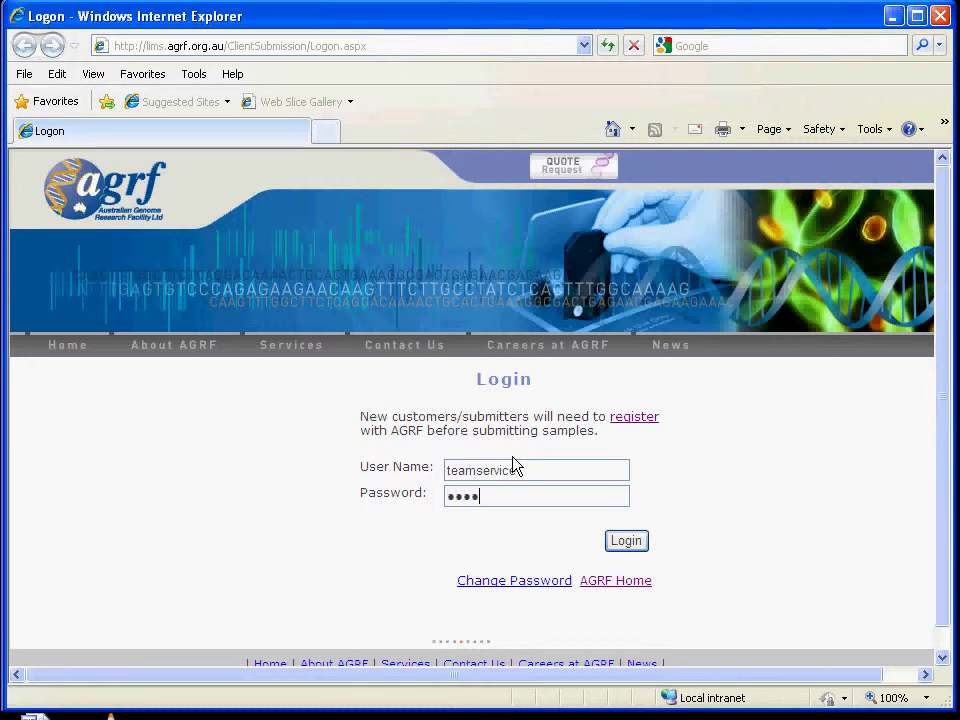
{"action": "type", "text": "•••••"}
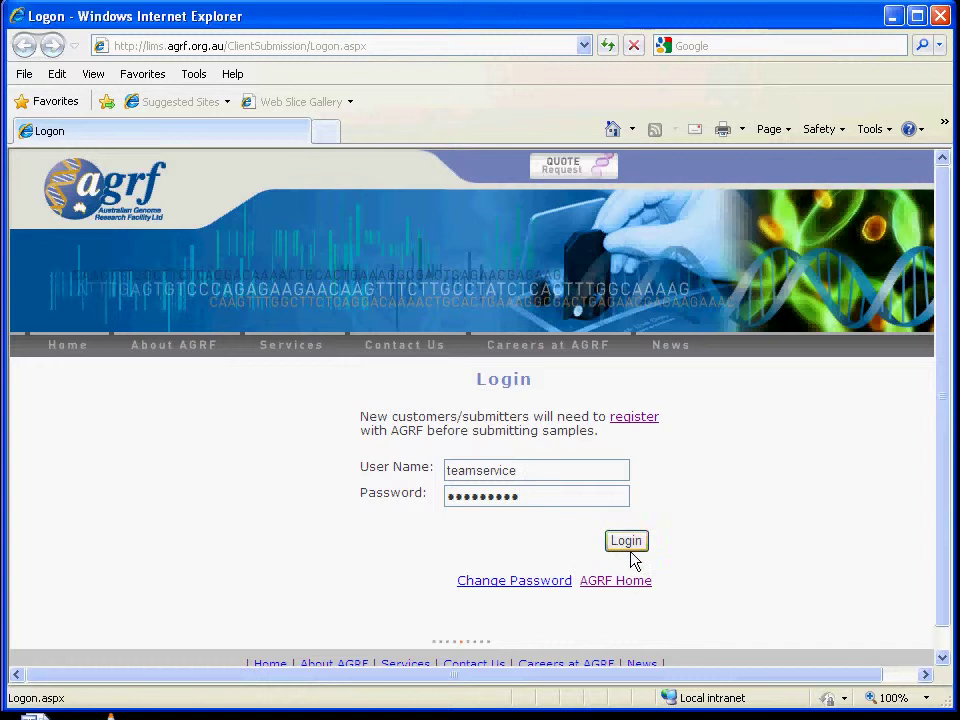
{"action": "left_click", "coordinate": [627, 541]}
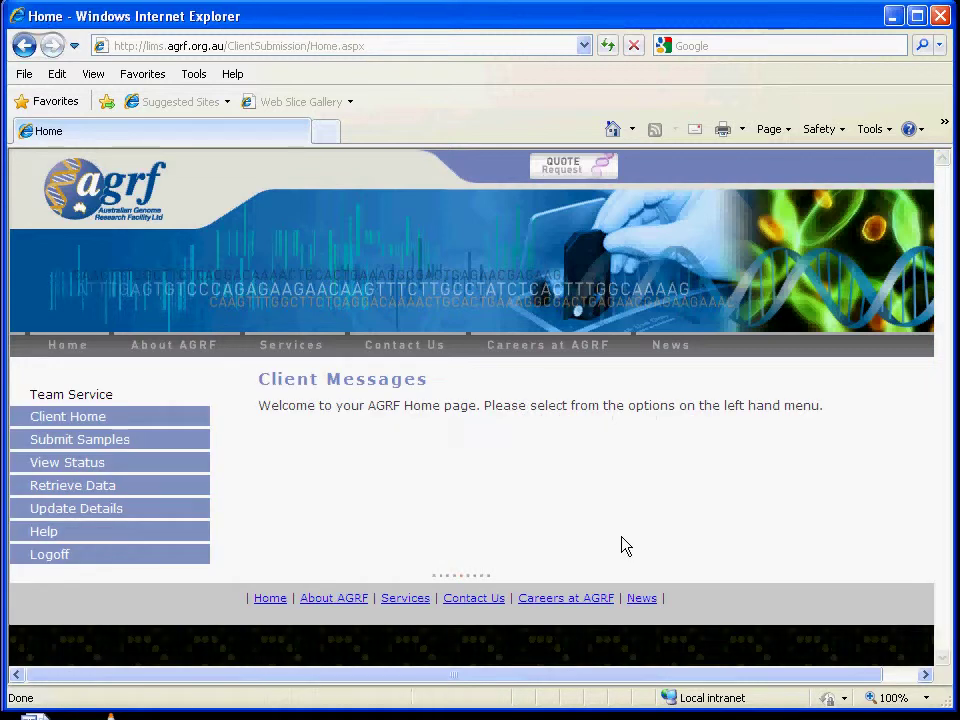
Start a sample submission and set its service type to Service Sequencing - Brisbane.
{"action": "left_click", "coordinate": [97, 450]}
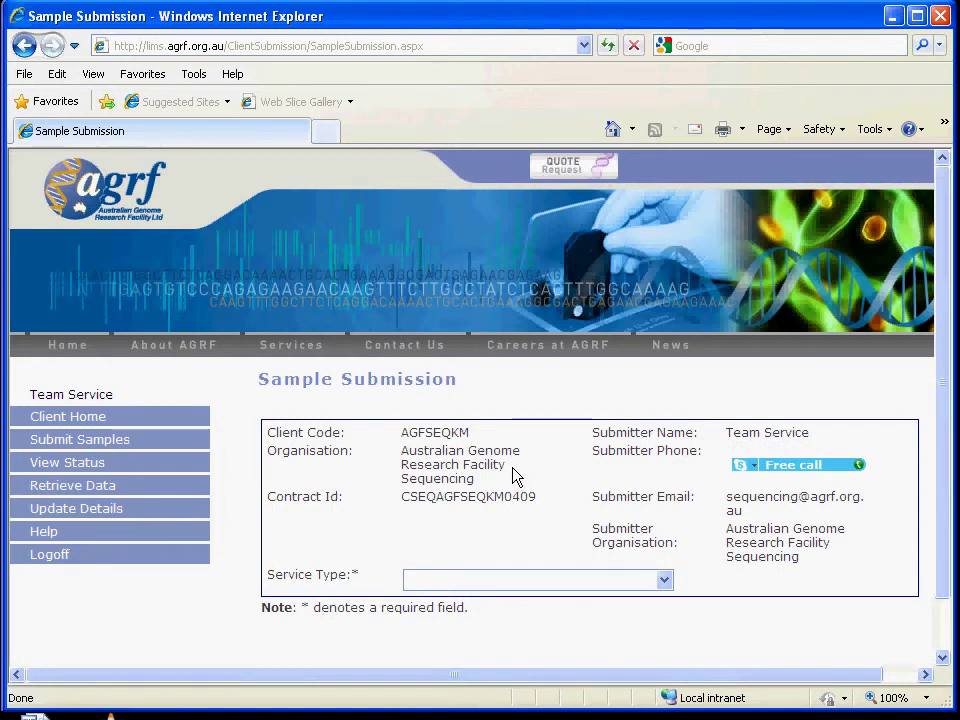
{"action": "left_click", "coordinate": [606, 581]}
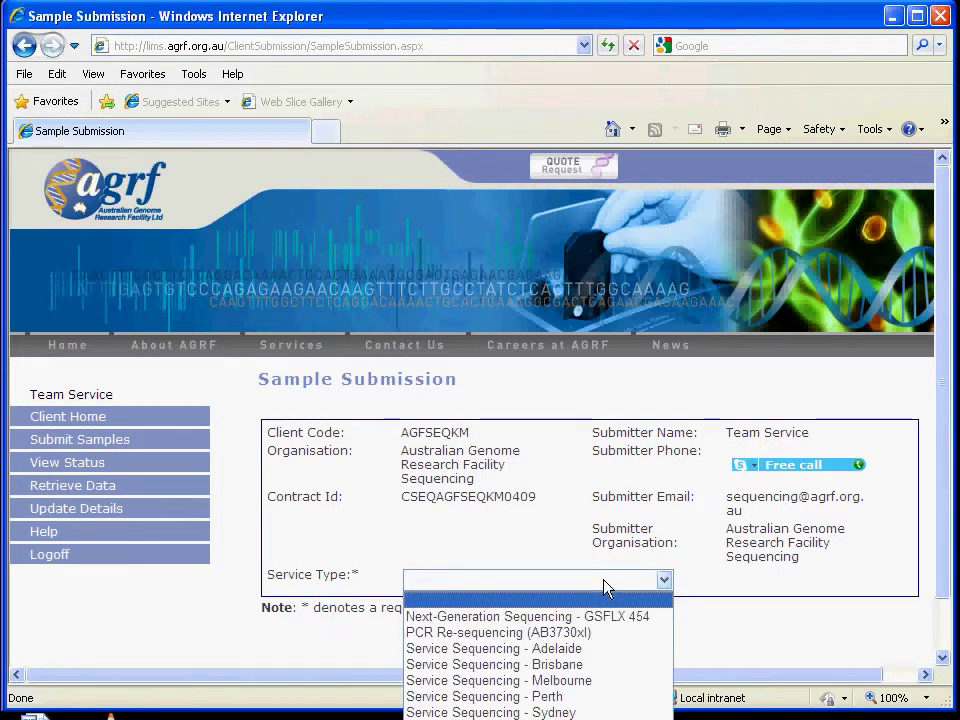
{"action": "left_click", "coordinate": [564, 668]}
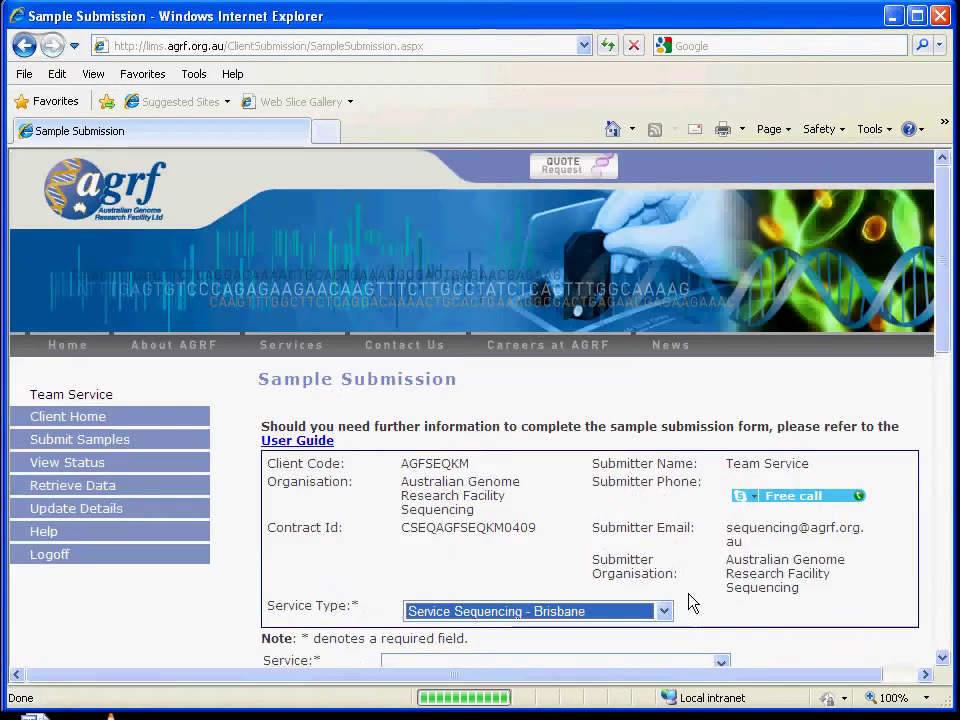
Set the submission's service to 6220 - Purified DNA (PD) - Brisbane.
{"action": "left_click_drag", "start_coordinate": [939, 334], "coordinate": [934, 456]}
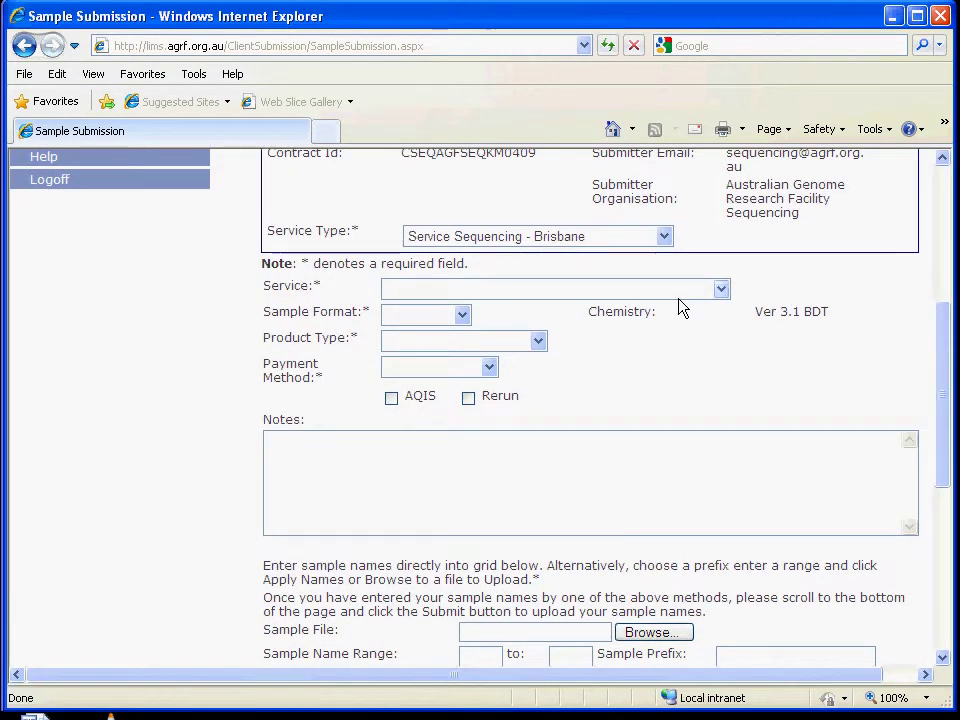
{"action": "left_click", "coordinate": [677, 295]}
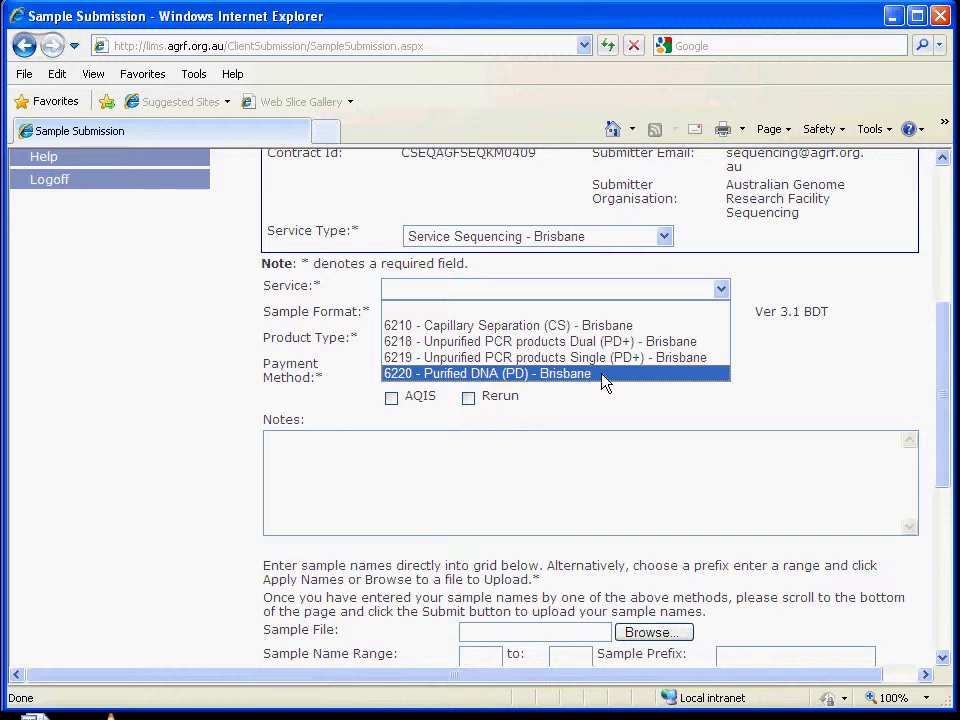
{"action": "left_click", "coordinate": [604, 374]}
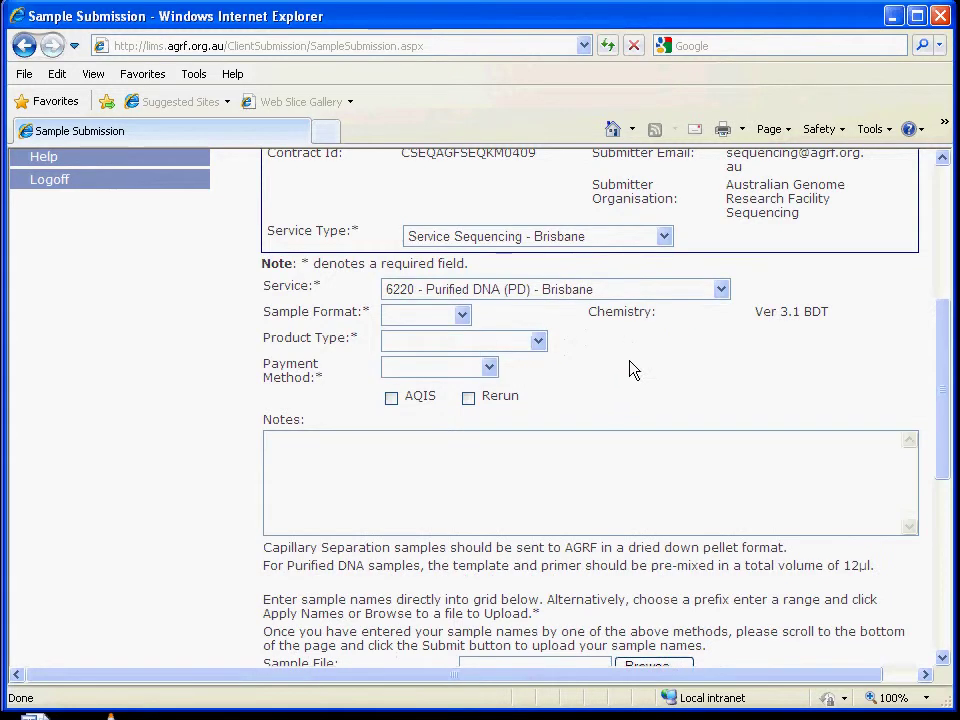
Set the sample format to 1.5ml Tube and the product type to Plasmid.
{"action": "left_click", "coordinate": [460, 315]}
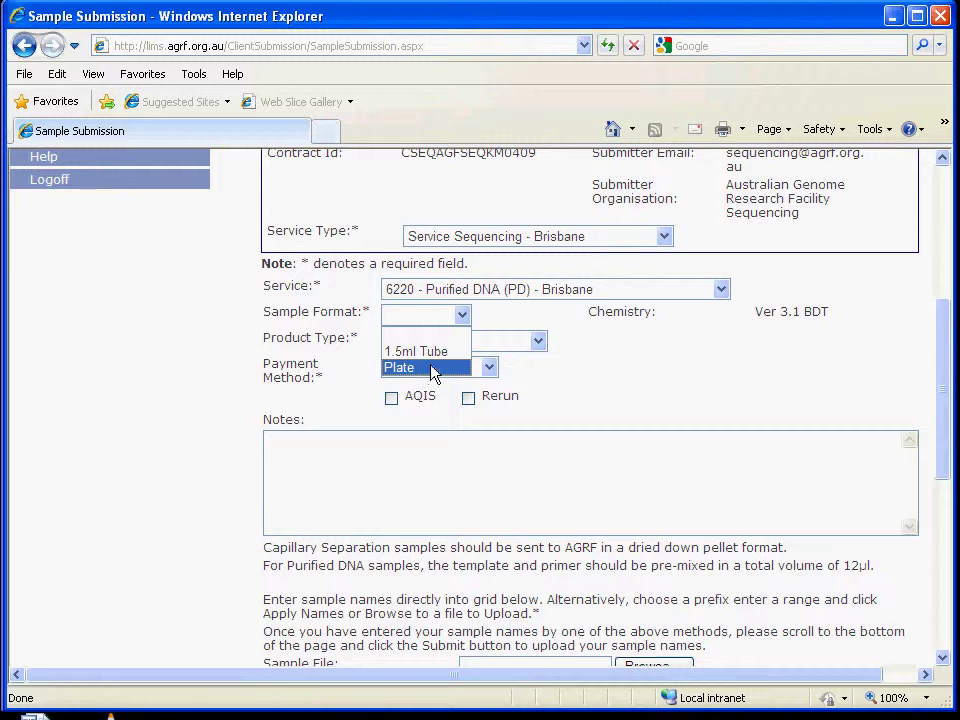
{"action": "left_click", "coordinate": [436, 355]}
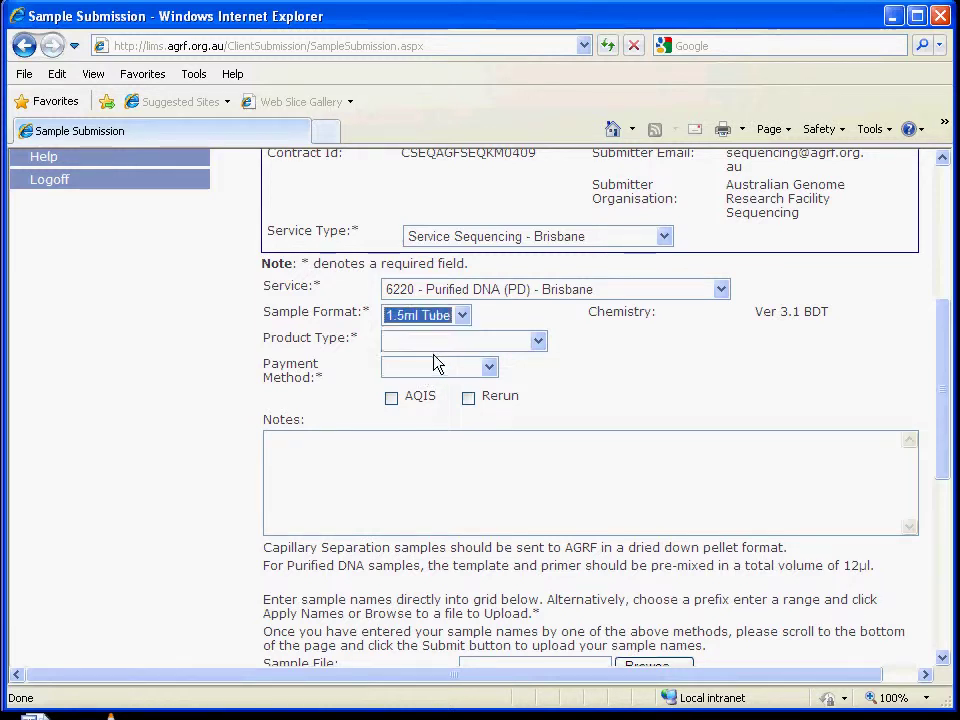
{"action": "left_click", "coordinate": [528, 345]}
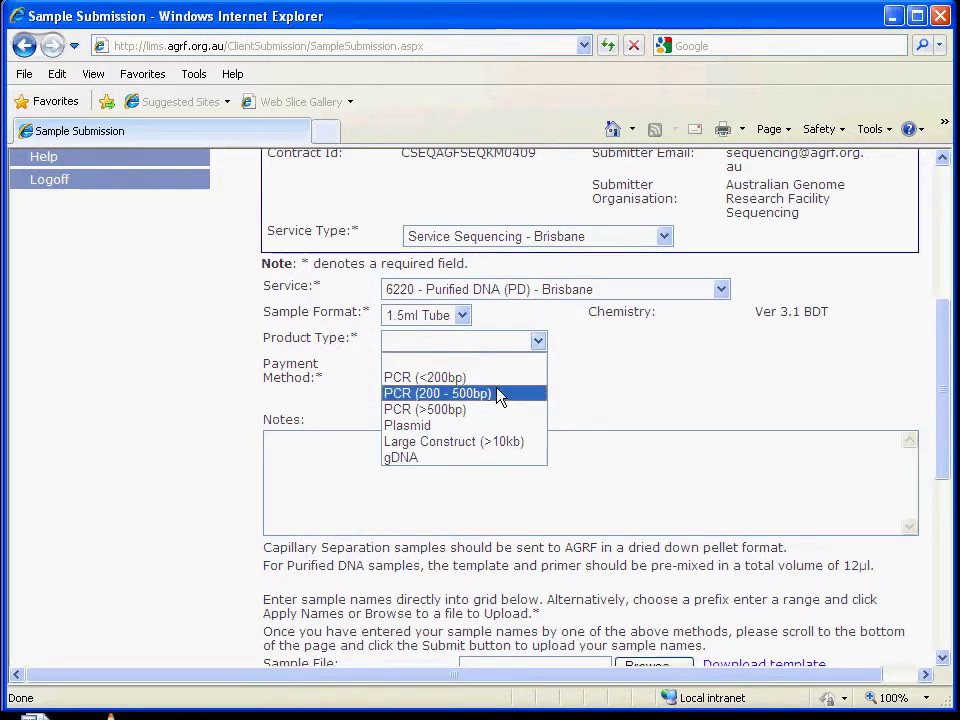
{"action": "left_click", "coordinate": [465, 427]}
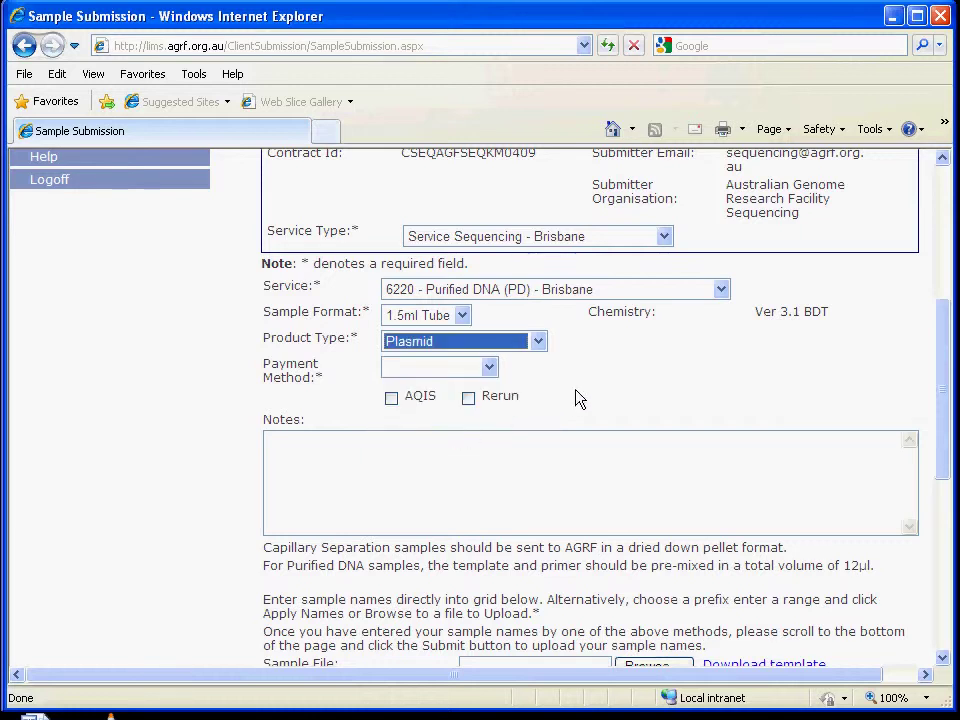
Set the payment method to Purchase Order and enter "here" as the payment number.
{"action": "left_click", "coordinate": [462, 368]}
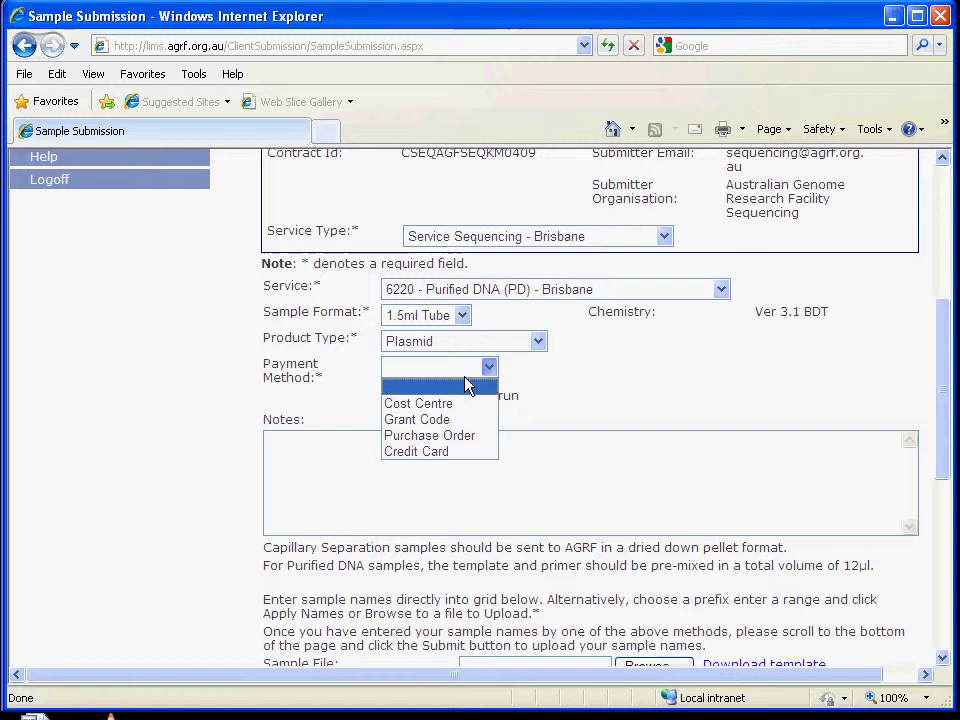
{"action": "left_click", "coordinate": [460, 436]}
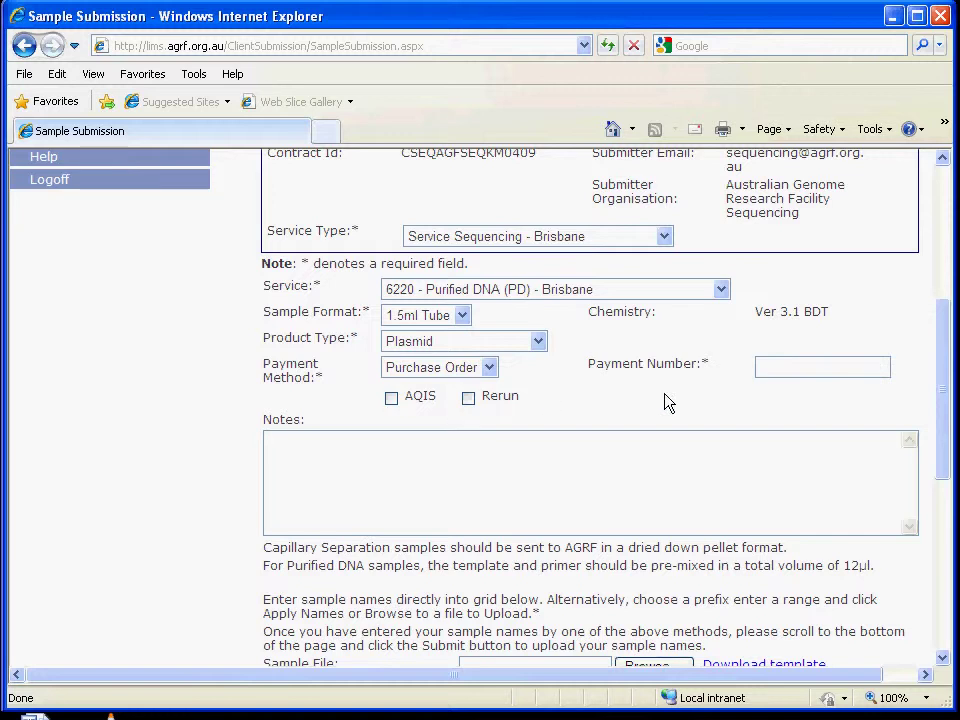
{"action": "left_click", "coordinate": [800, 378]}
{"action": "type", "text": "here"}
Enter the sample names Test1 and Test2 in the first two cells of row 1-12 of the sample grid.
{"action": "scroll", "coordinate": [622, 466], "scroll_direction": "down", "scroll_amount": 5}
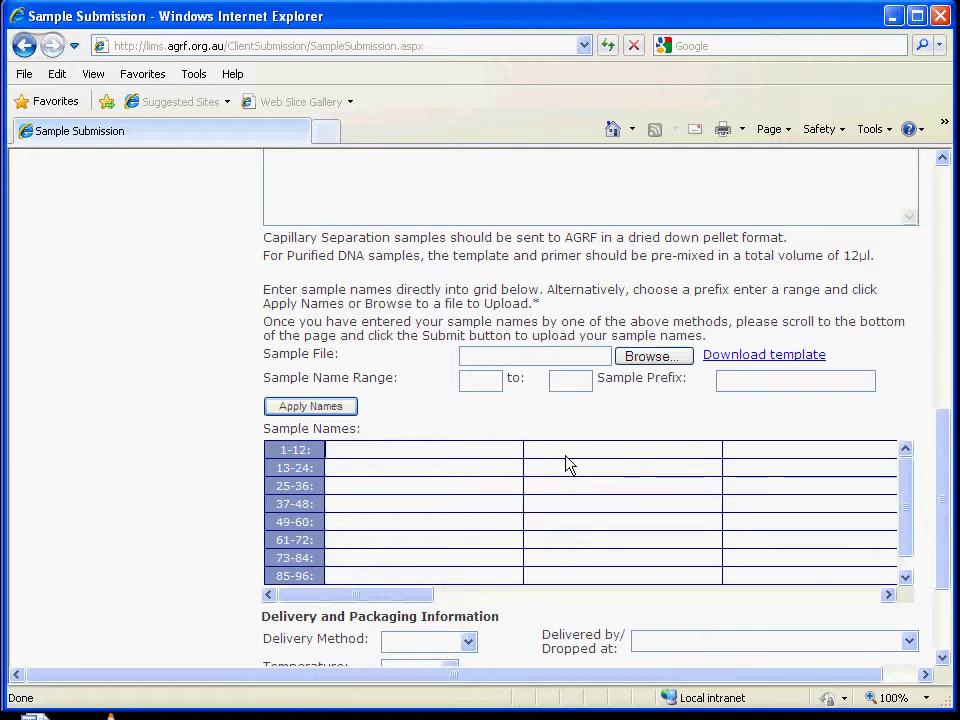
{"action": "type", "text": "Test1"}
{"action": "key", "text": "Tab"}
{"action": "type", "text": "Test2"}
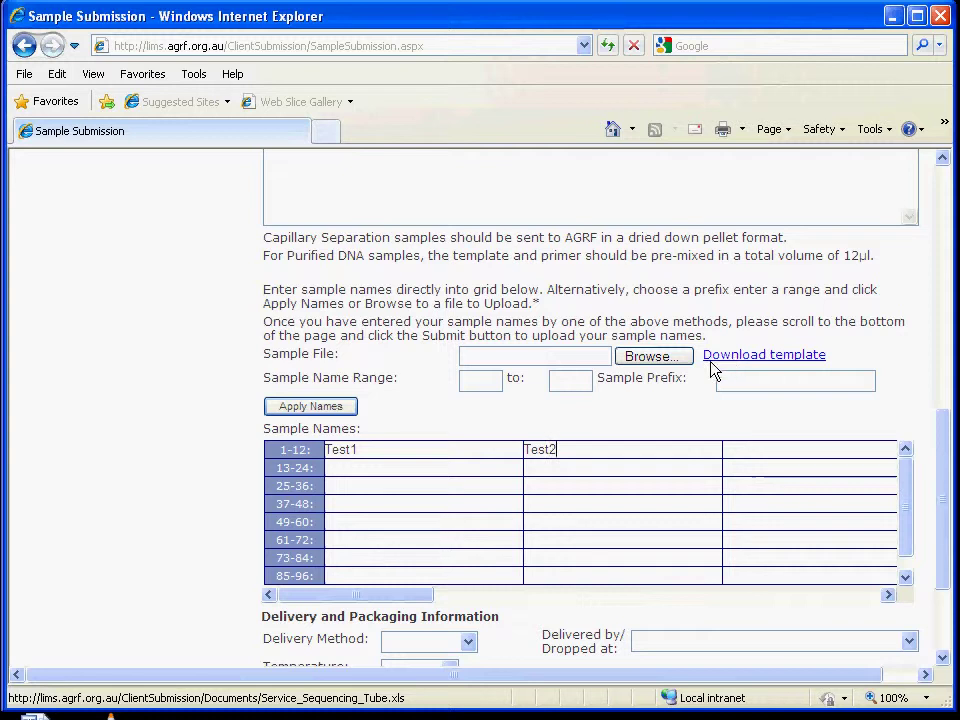
Examine the available options for delivery method, delivery or drop-off location, and temperature without choosing any.
{"action": "left_click_drag", "start_coordinate": [945, 471], "coordinate": [945, 555]}
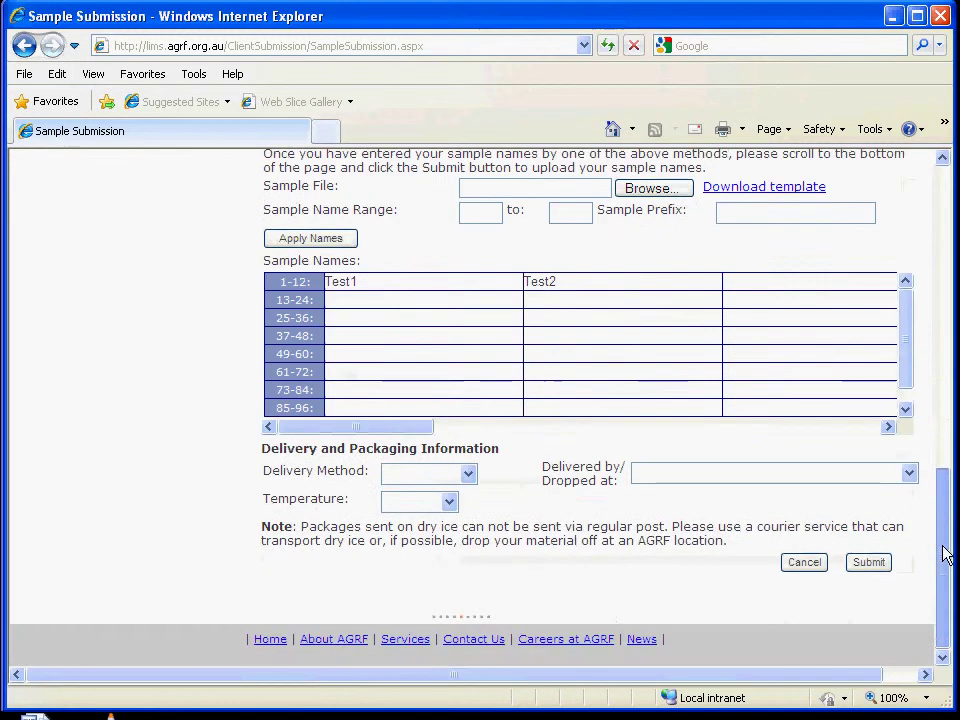
{"action": "left_click", "coordinate": [469, 474]}
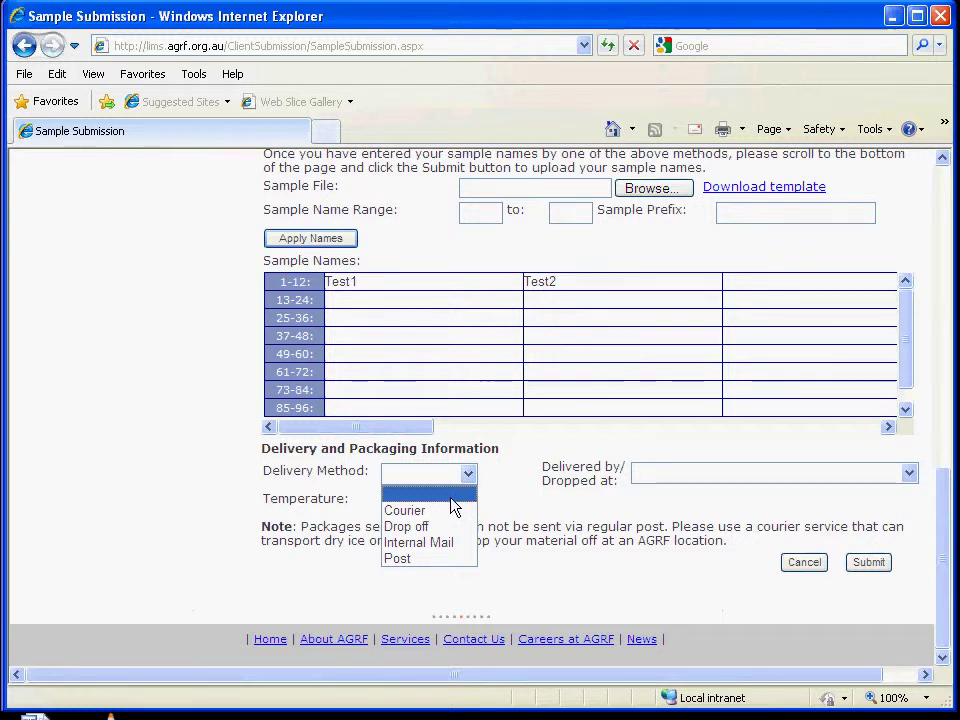
{"action": "left_click", "coordinate": [516, 482]}
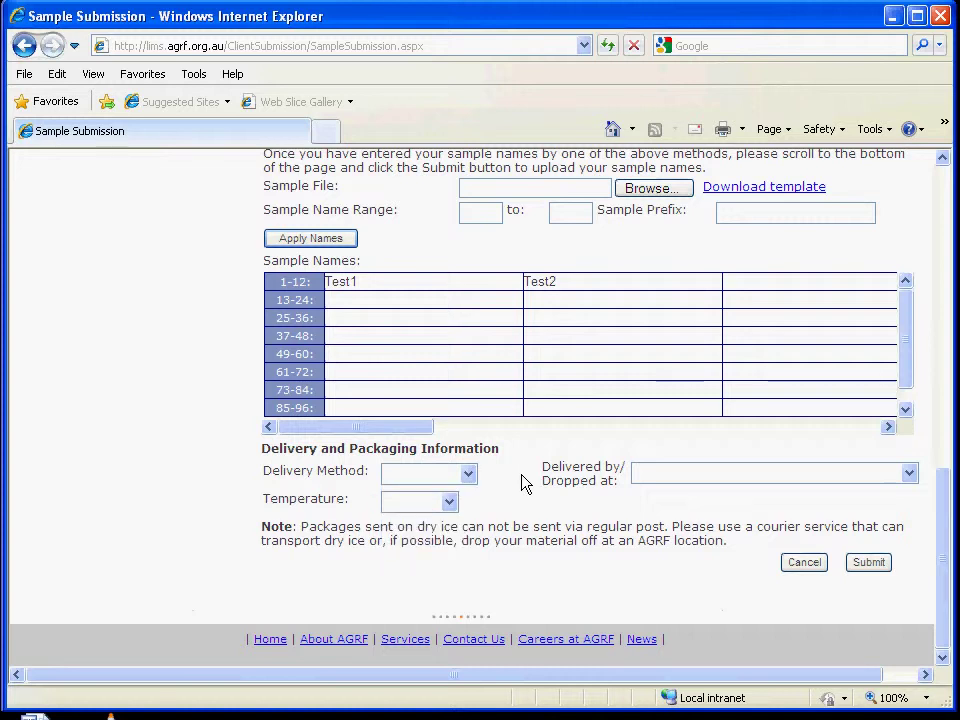
{"action": "left_click", "coordinate": [660, 476]}
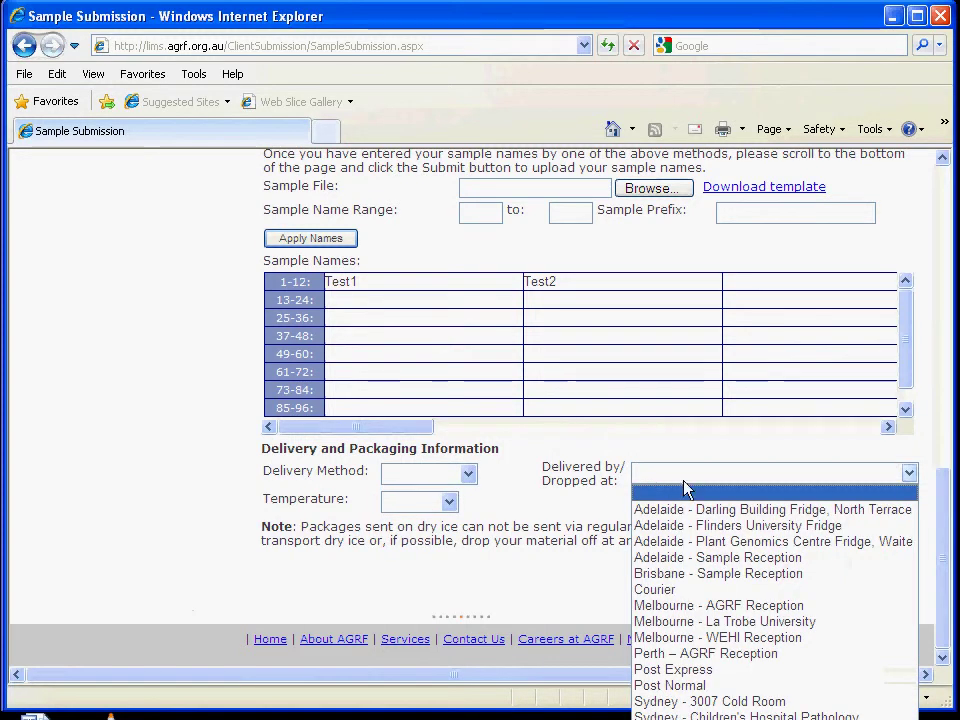
{"action": "left_click", "coordinate": [604, 522]}
{"action": "left_click", "coordinate": [449, 502]}
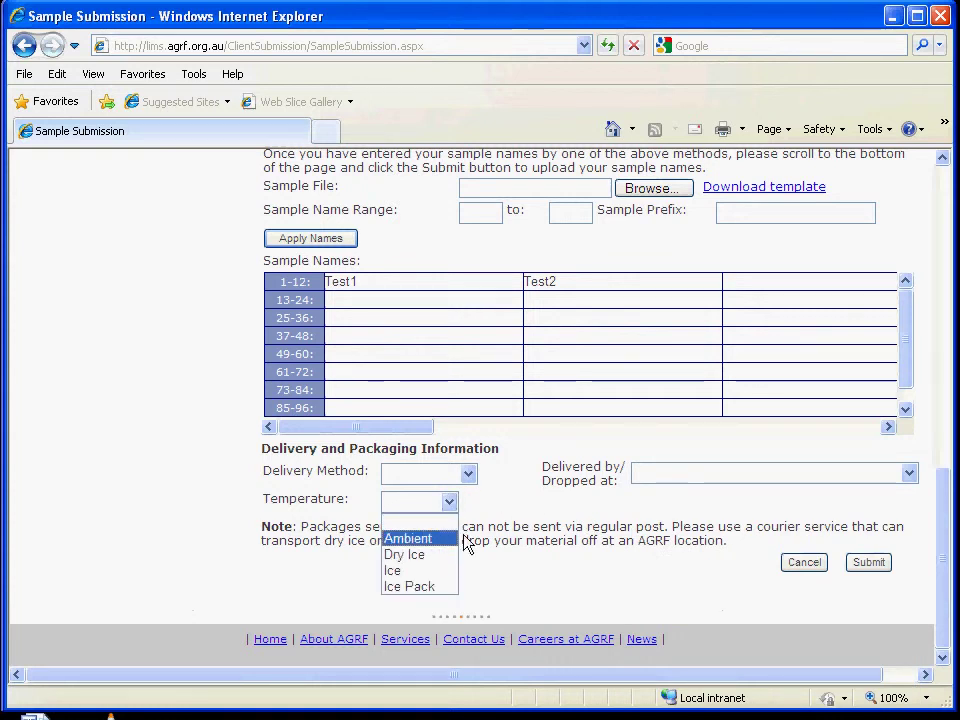
{"action": "left_click", "coordinate": [563, 520]}
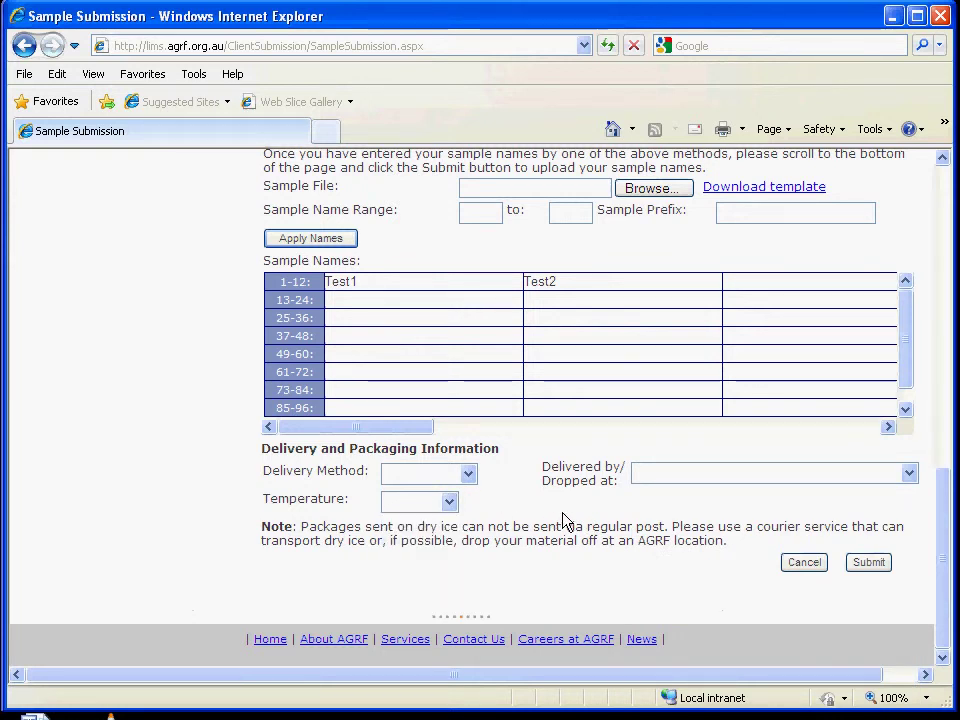
Submit the samples and open the submission receipt PDF in a smaller Adobe Reader window showing the receipt's full width.
{"action": "left_click", "coordinate": [859, 562]}
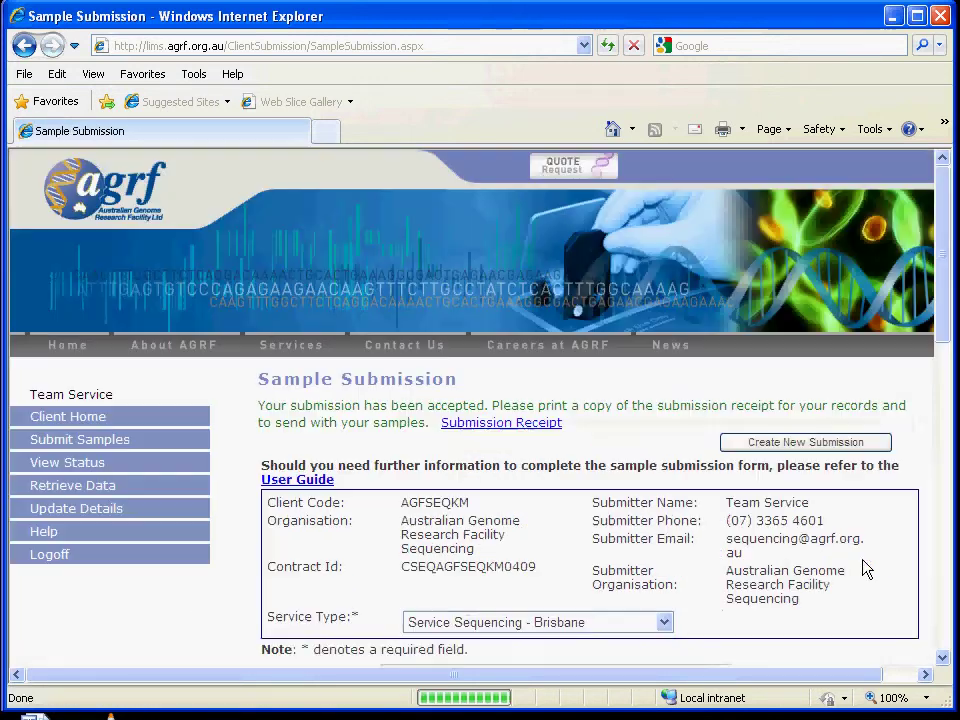
{"action": "left_click", "coordinate": [505, 425]}
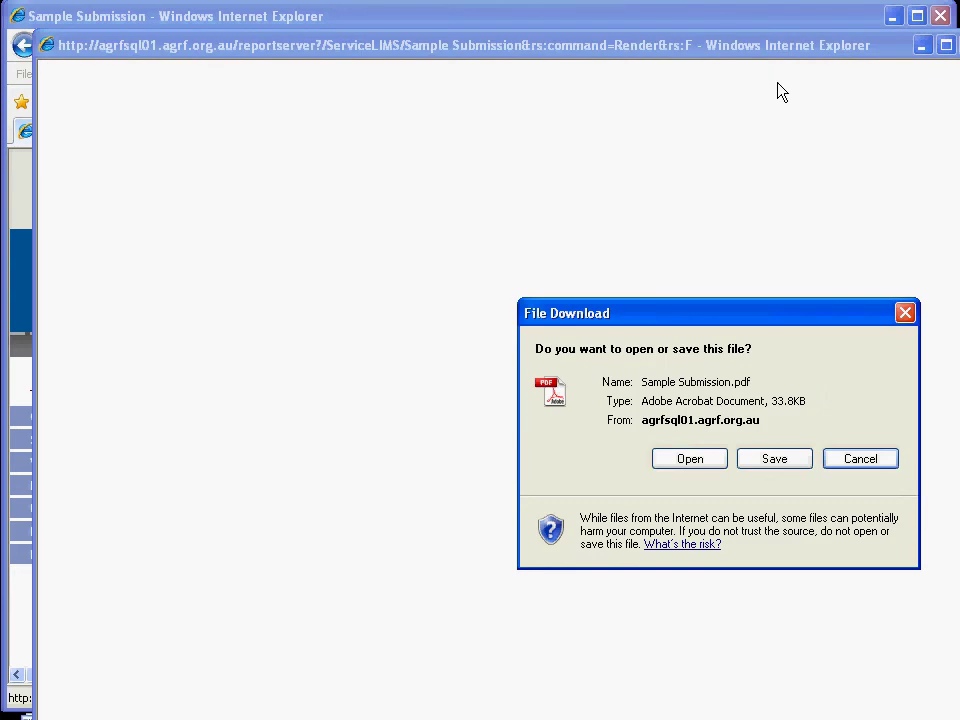
{"action": "left_click", "coordinate": [684, 462]}
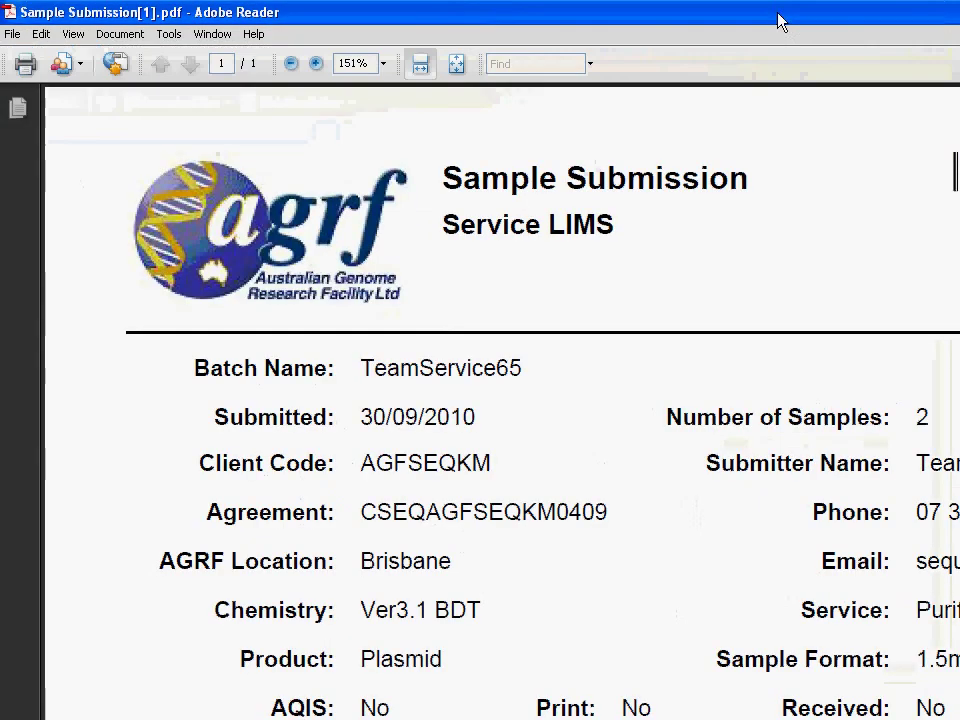
{"action": "double_click", "coordinate": [760, 17]}
{"action": "left_click_drag", "start_coordinate": [724, 88], "coordinate": [349, 17]}
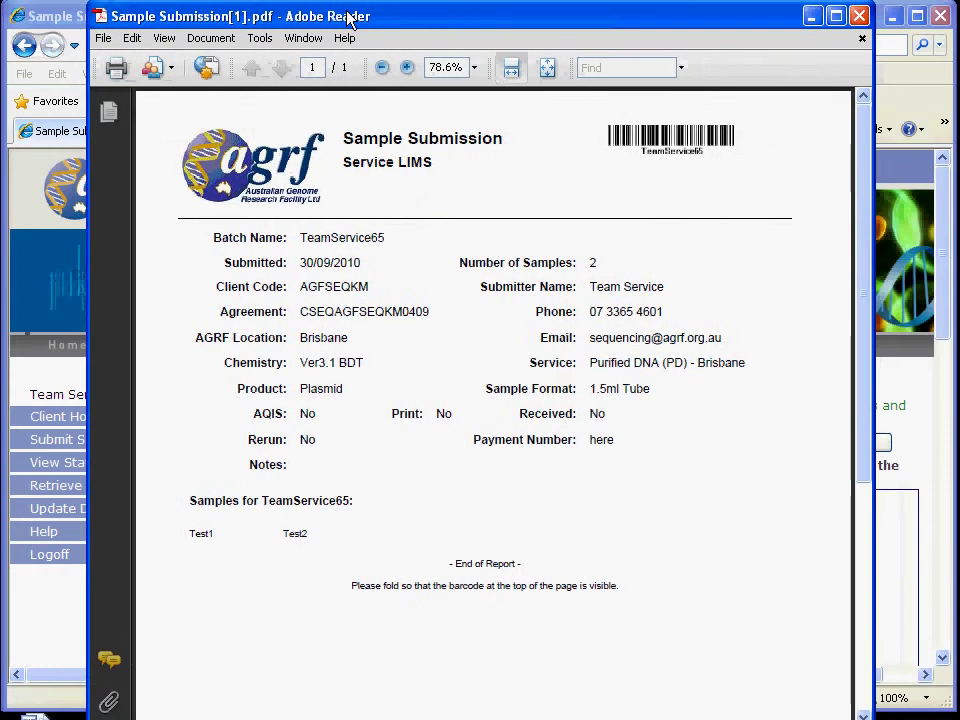